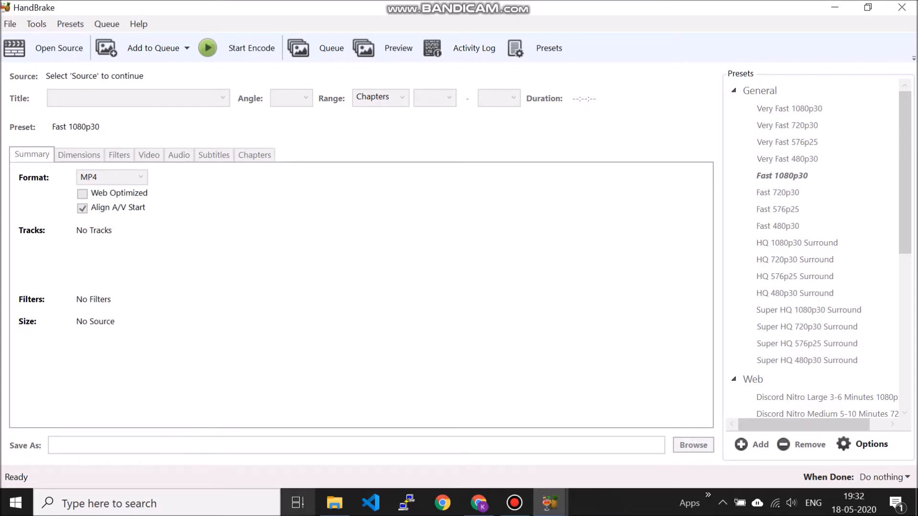
Switch to Chrome, search the web for "handbrake download" in a new tab, and open the HandBrake home page.
left_click(481, 508)
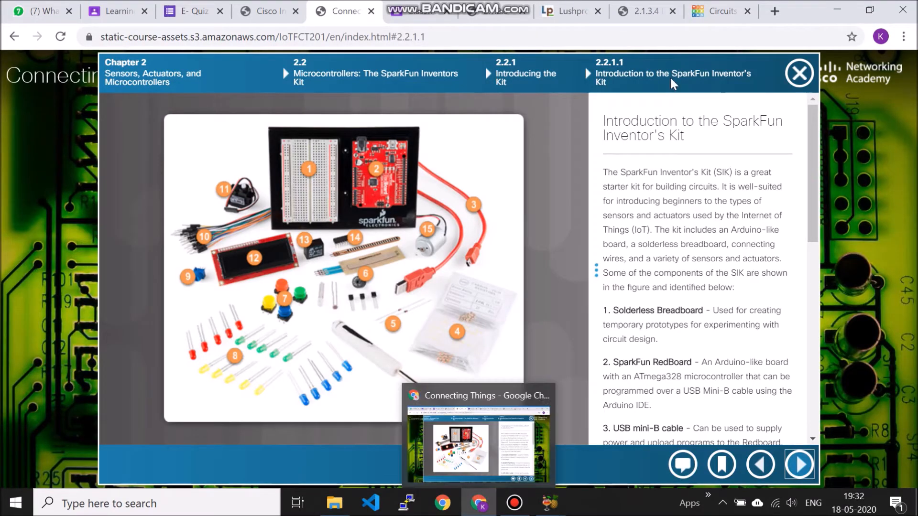
mouse_move(488, 509)
left_click(774, 11)
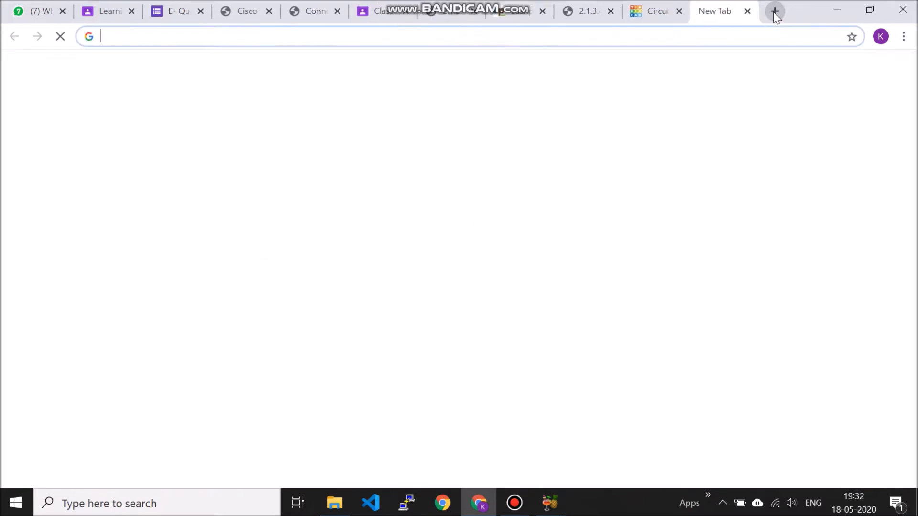
type("han")
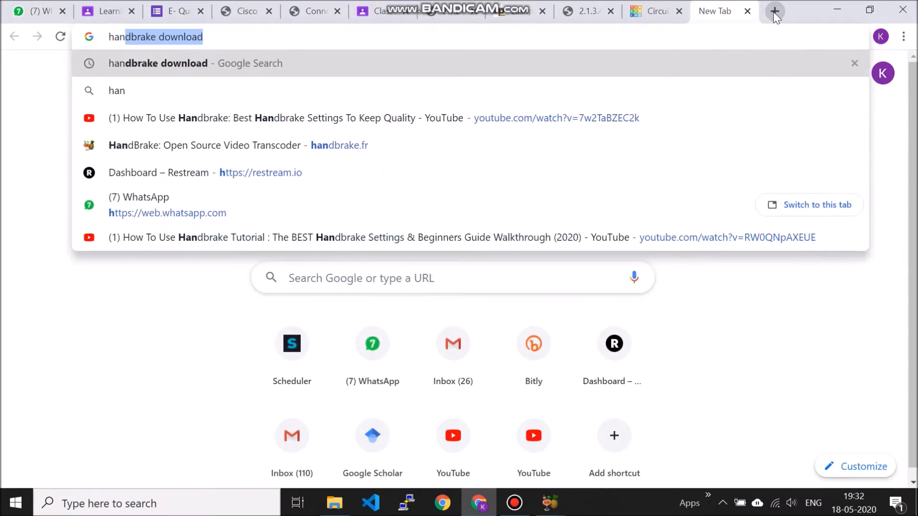
type("dbrake")
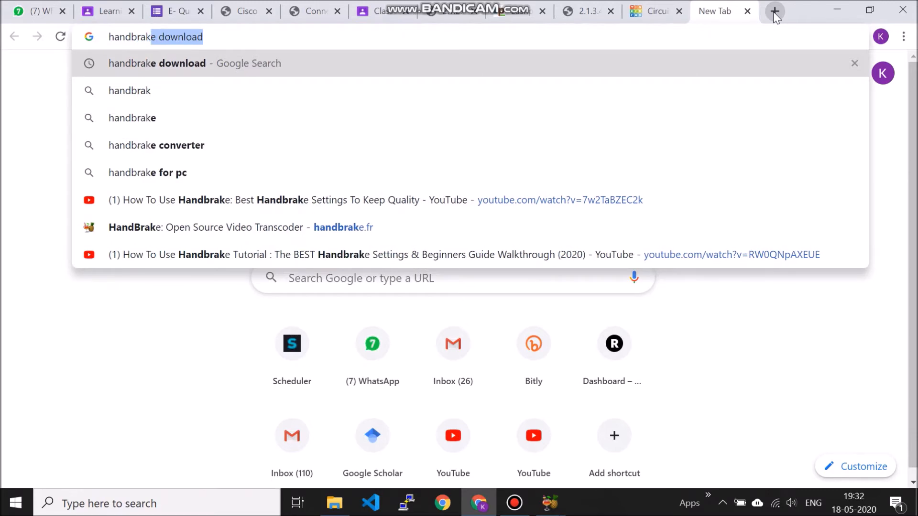
type("e")
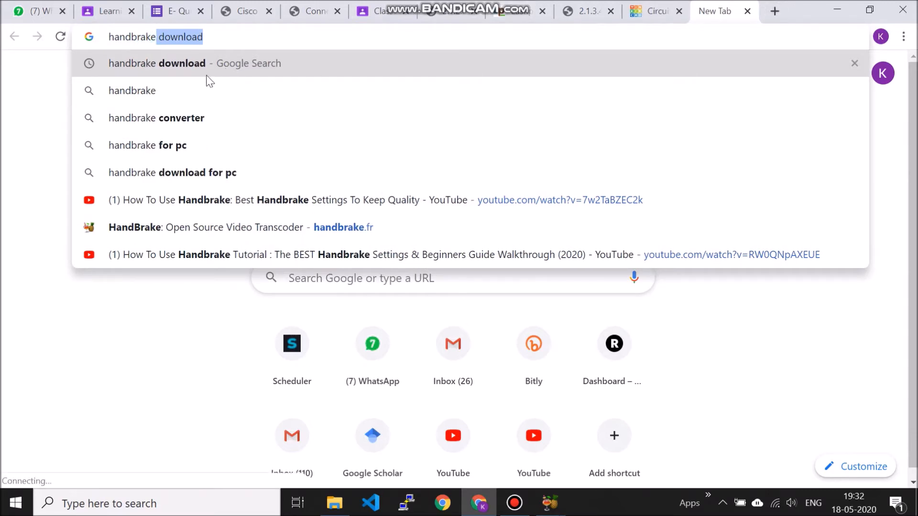
left_click(194, 61)
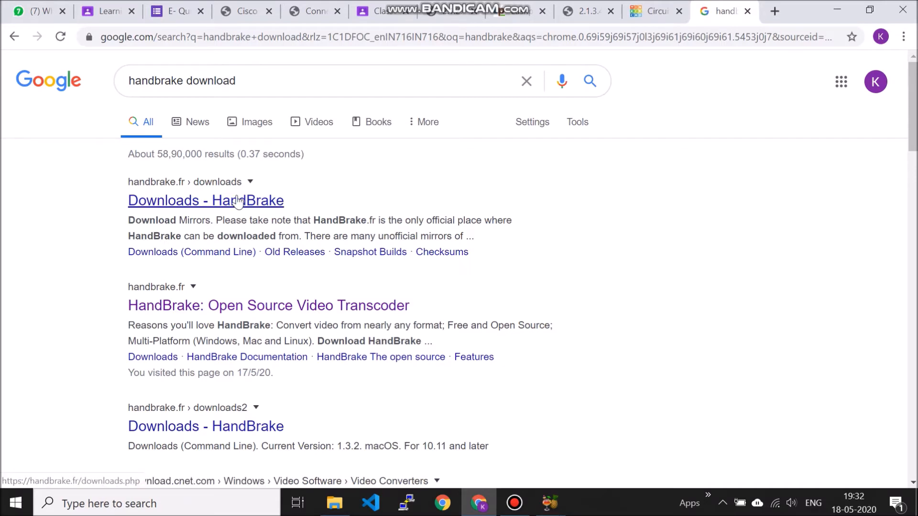
left_click(245, 312)
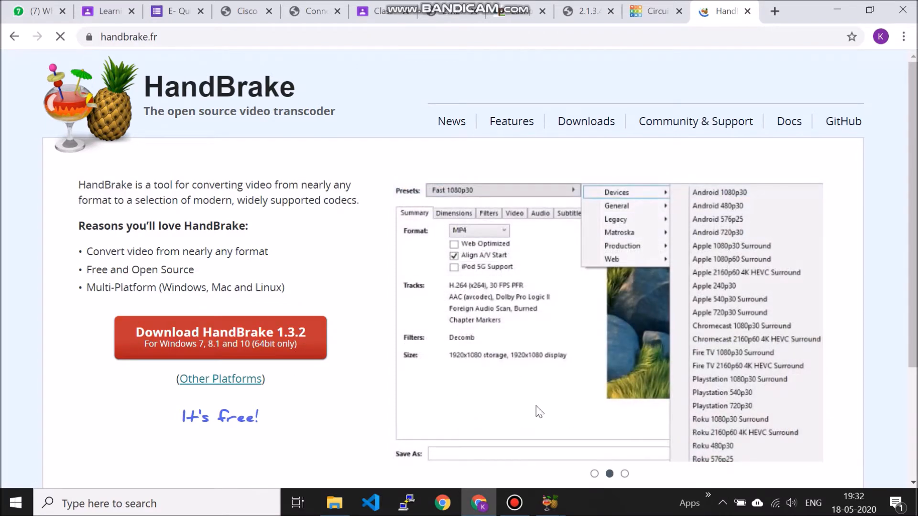
Switch back to HandBrake and bring up the source selection for choosing a video to encode.
left_click(551, 501)
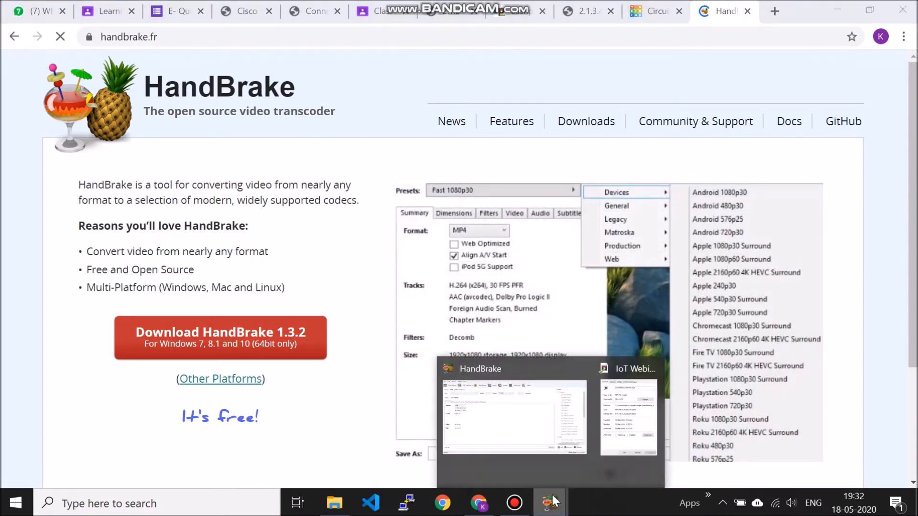
left_click(526, 431)
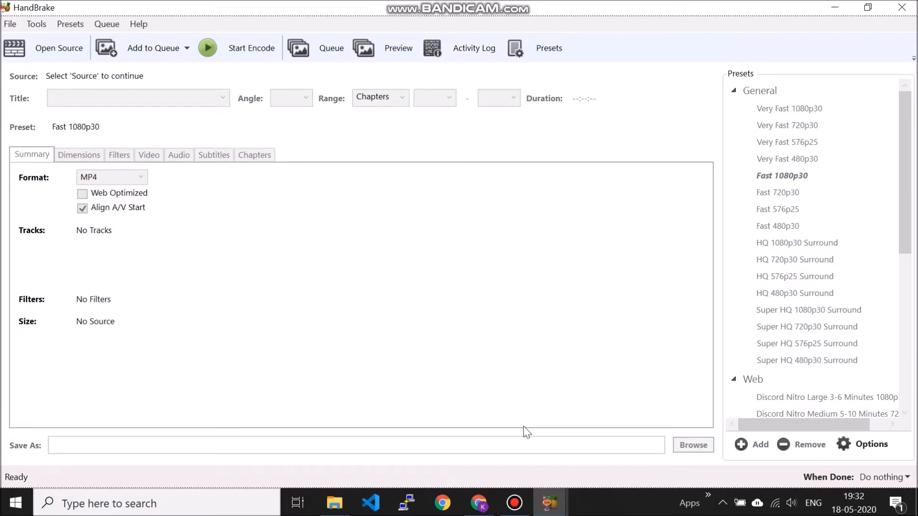
left_click(71, 59)
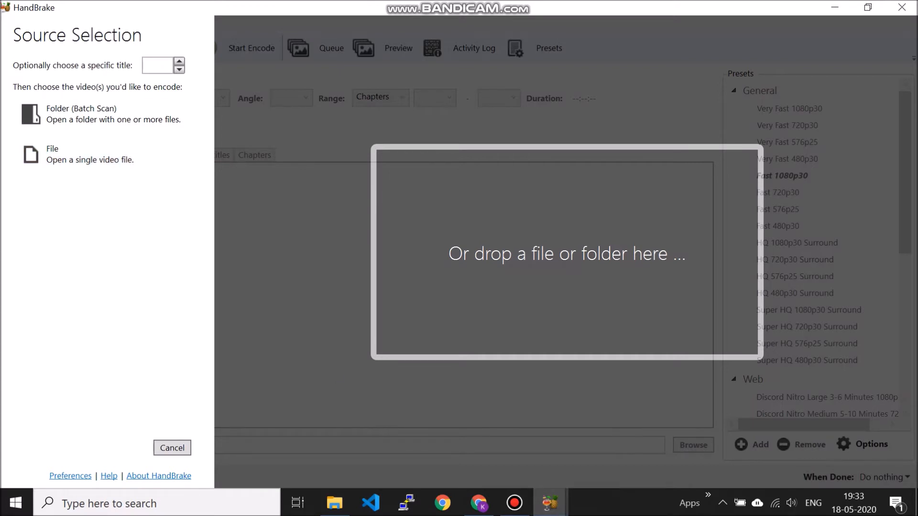
Check the file size of IoT Webinar_Prelude.mp4 on the desktop, then close all its open properties windows.
left_click(916, 503)
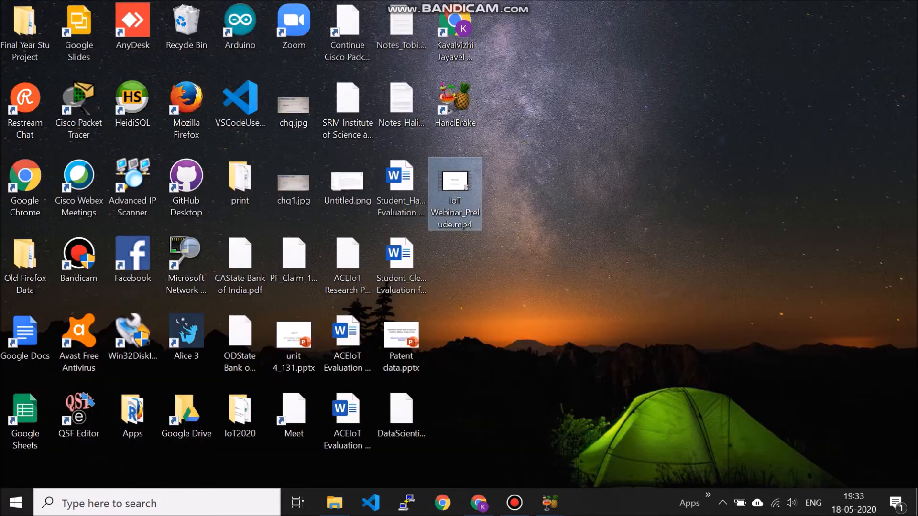
right_click(458, 199)
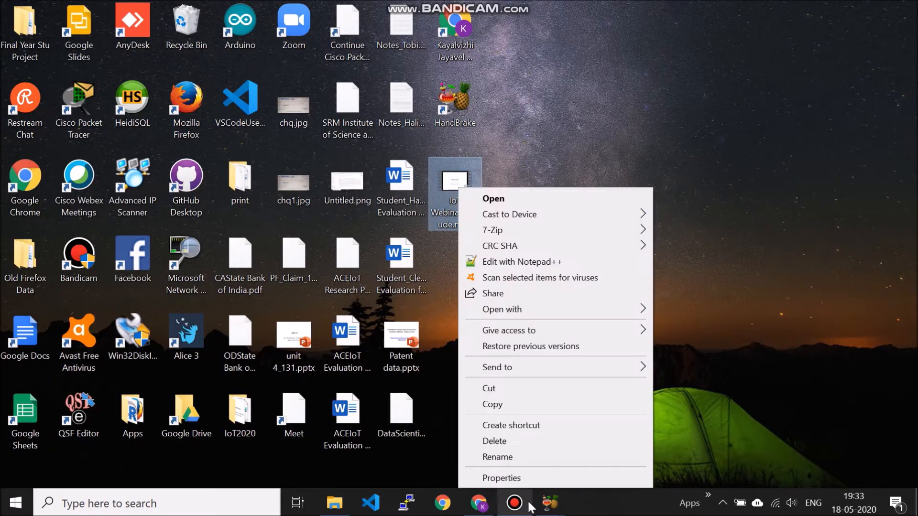
left_click(525, 478)
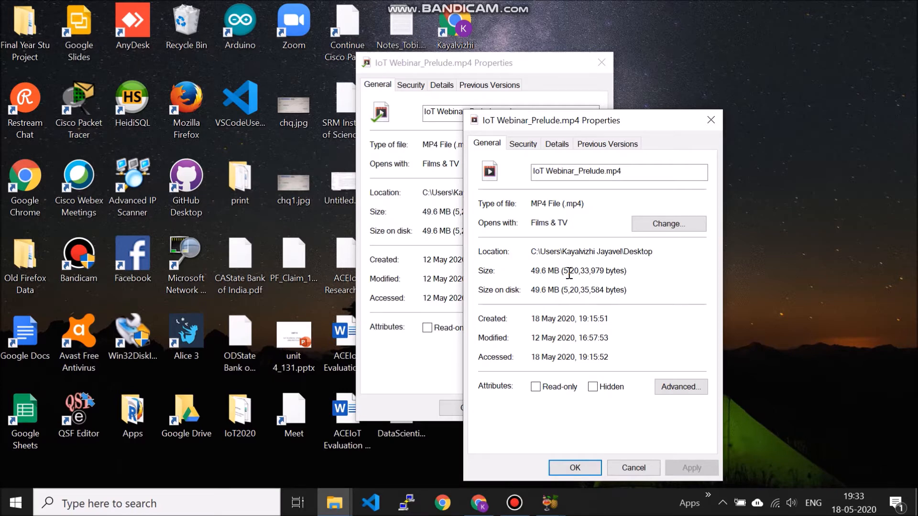
left_click(708, 116)
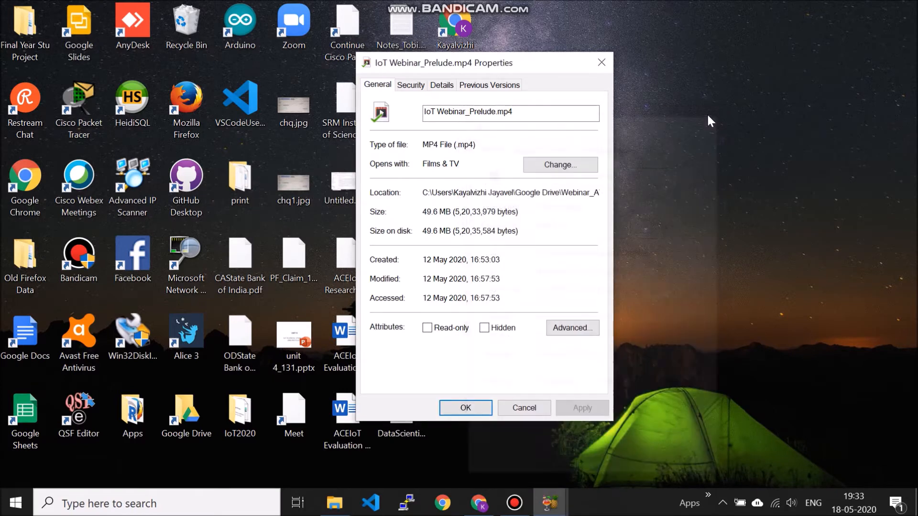
left_click(610, 61)
Return to HandBrake and load the single video file IoT Webinar_Prelude.mp4 from the Desktop folder as the source.
left_click(543, 489)
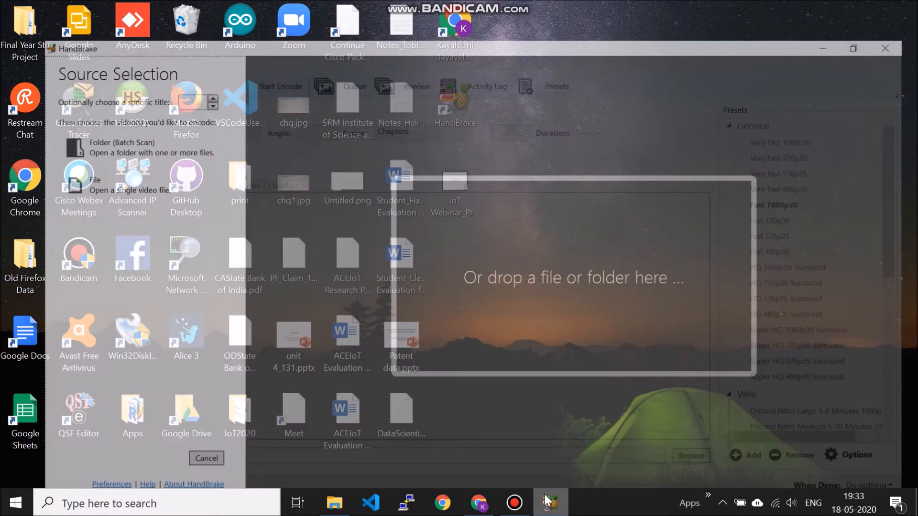
left_click(93, 163)
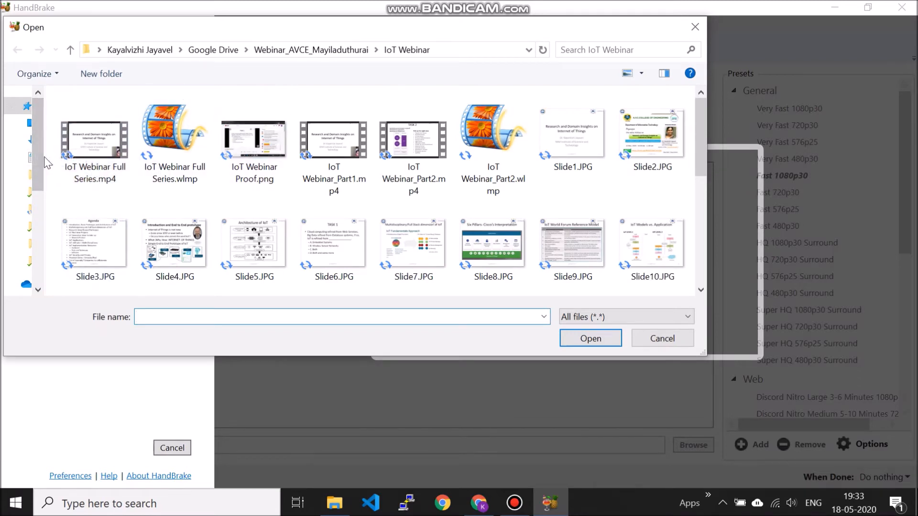
scroll(42, 155, "down", 1)
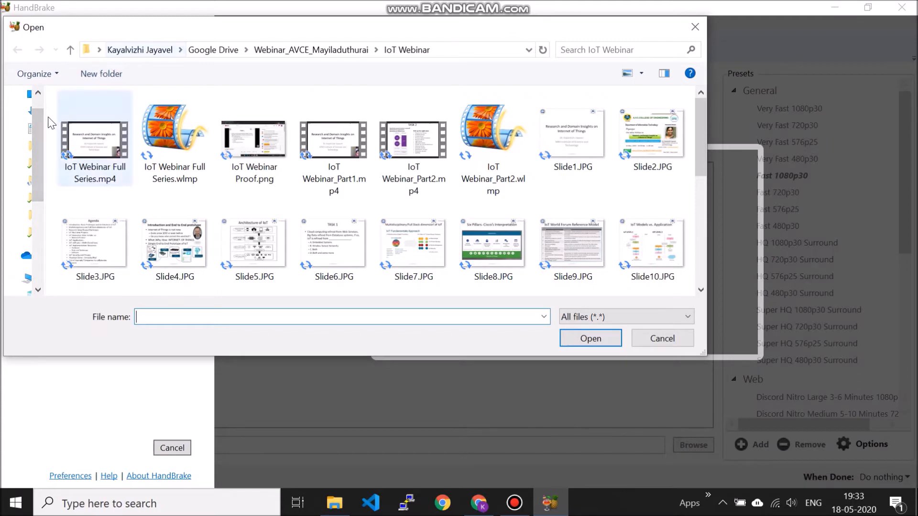
left_click_drag(45, 102, 356, 102)
left_click(54, 96)
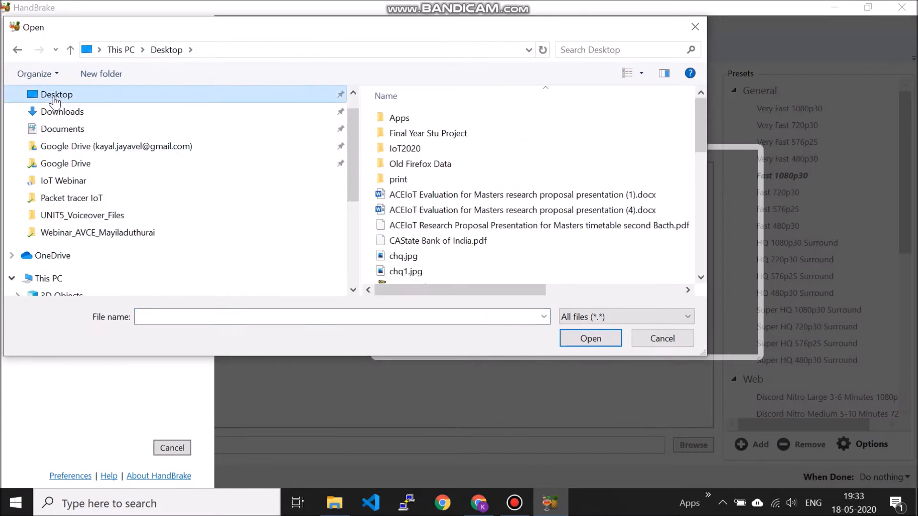
scroll(544, 210, "down", 4)
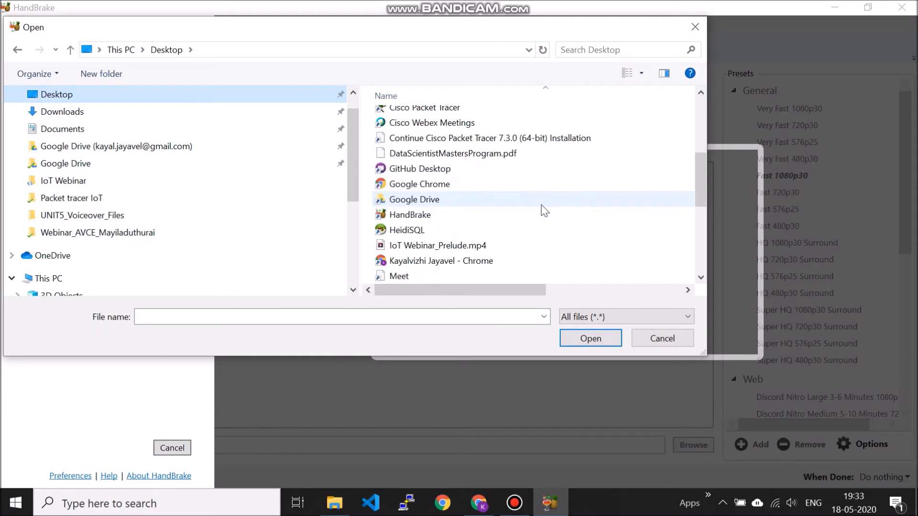
scroll(544, 210, "down", 2)
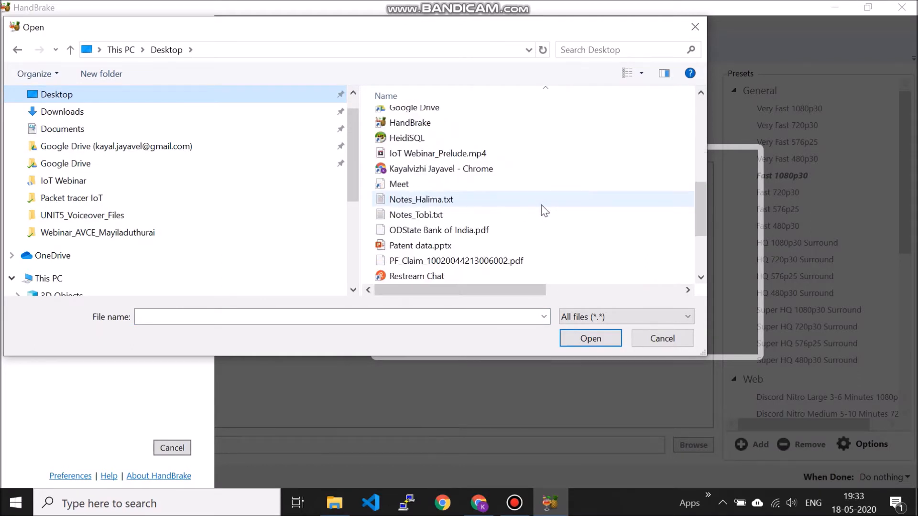
double_click(491, 154)
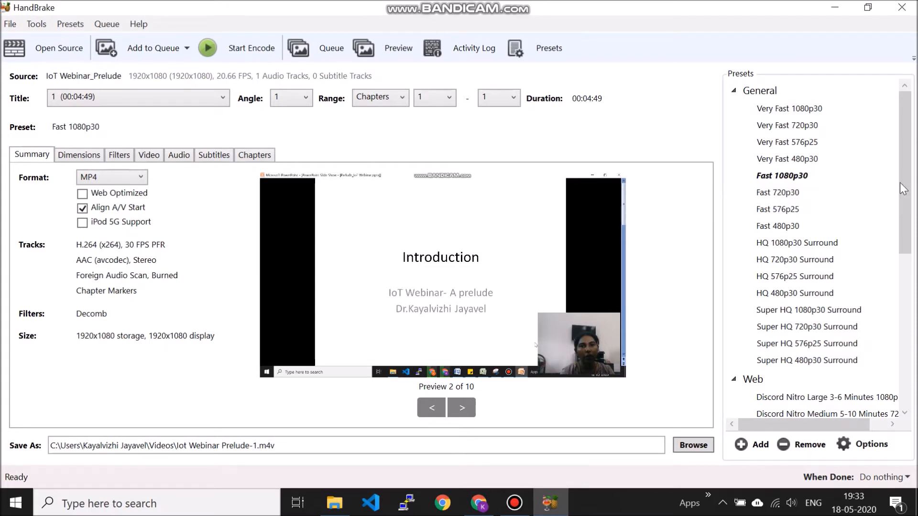
Look through the available encoding presets and enable the Web Optimized option for the MP4 output.
left_click_drag(905, 204, 896, 330)
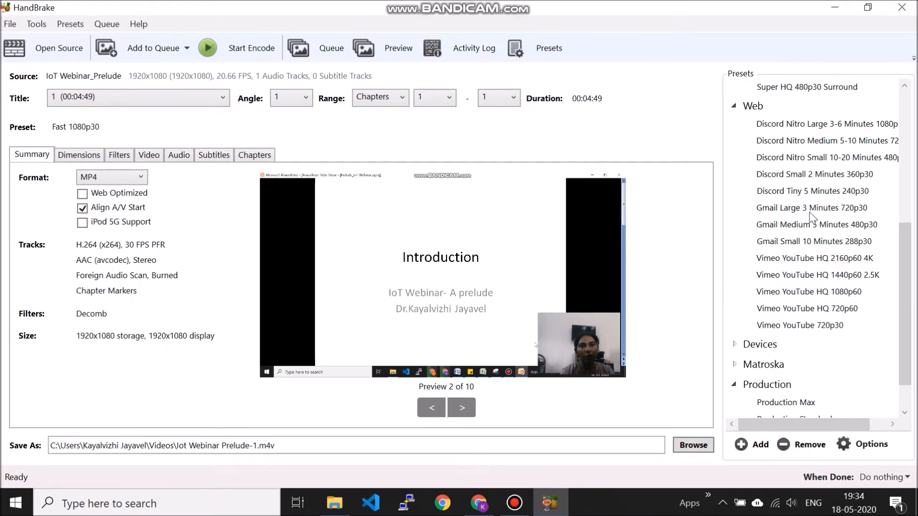
left_click_drag(913, 292, 913, 160)
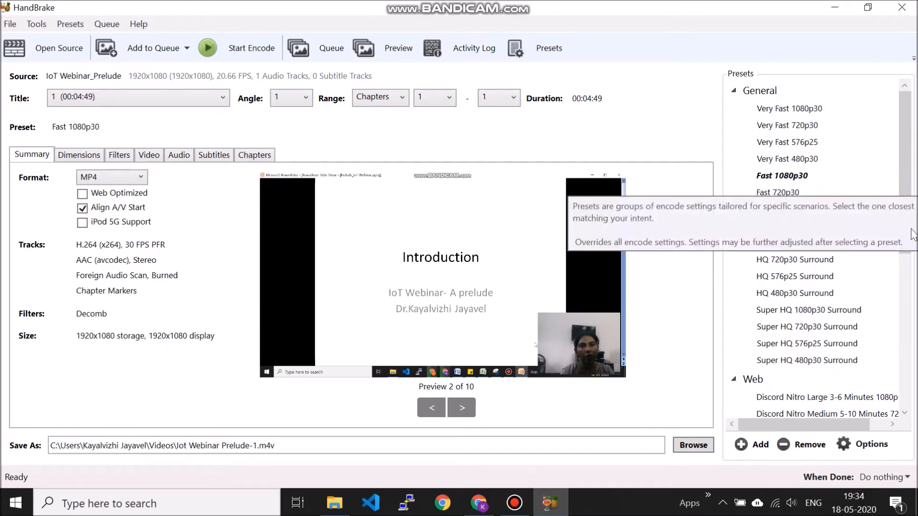
left_click_drag(903, 220, 901, 342)
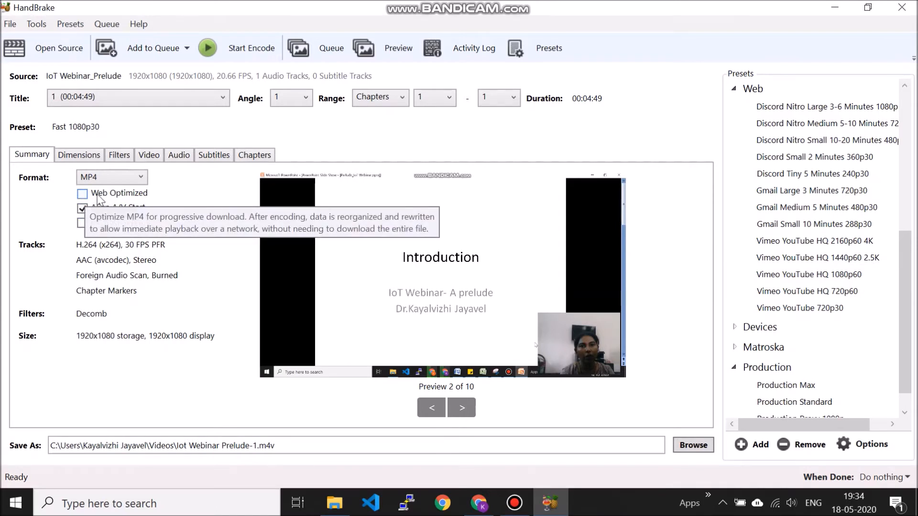
scroll(807, 313, "up", 6)
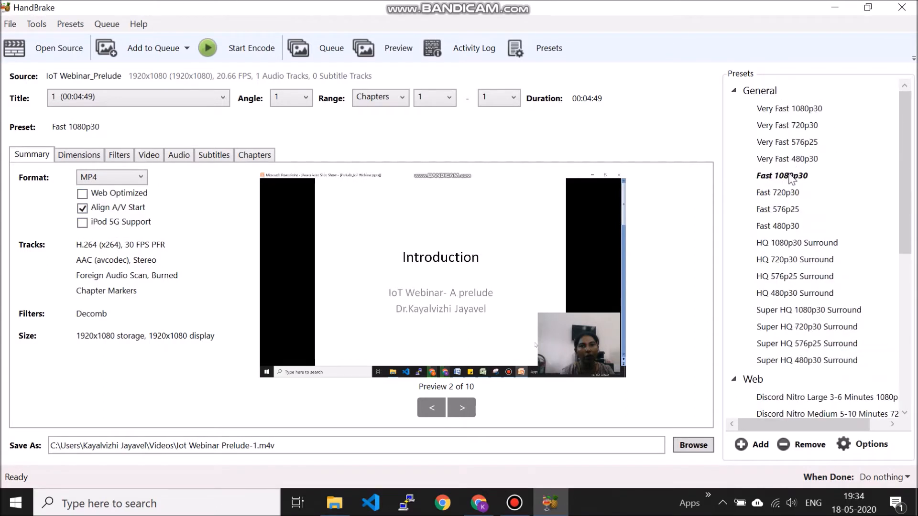
left_click(83, 194)
mouse_move(106, 212)
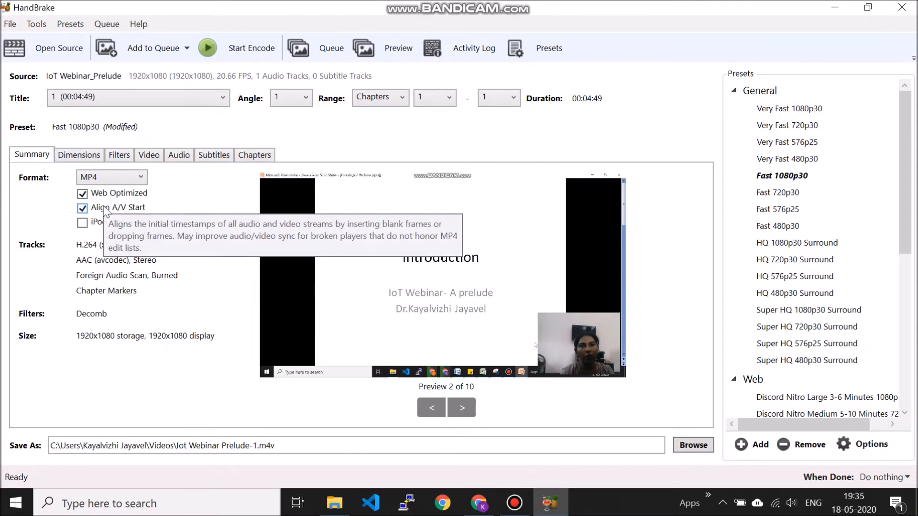
Review the dimension, filter and video settings, including the list of available video codecs.
left_click(85, 160)
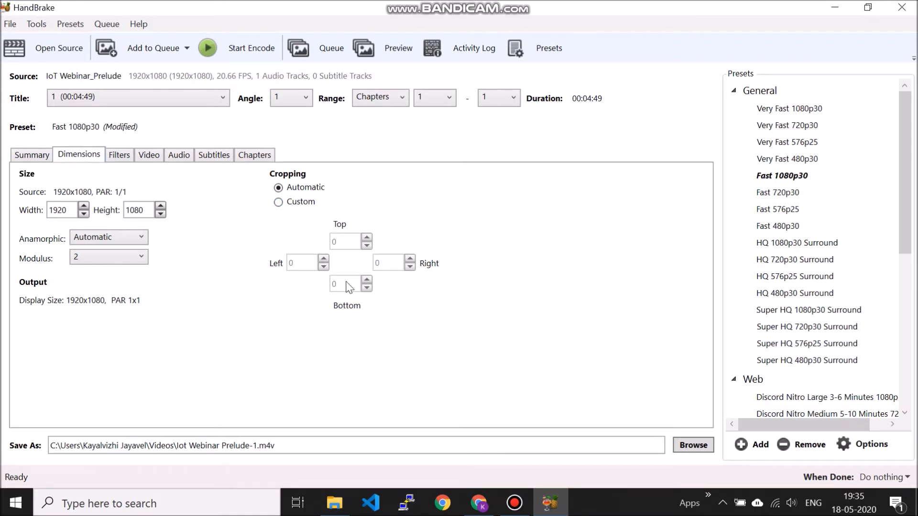
left_click(119, 156)
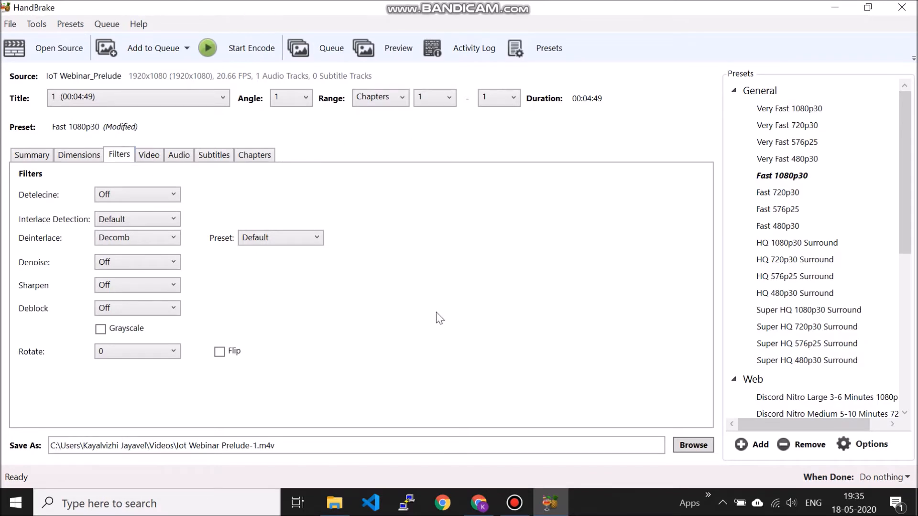
left_click(151, 159)
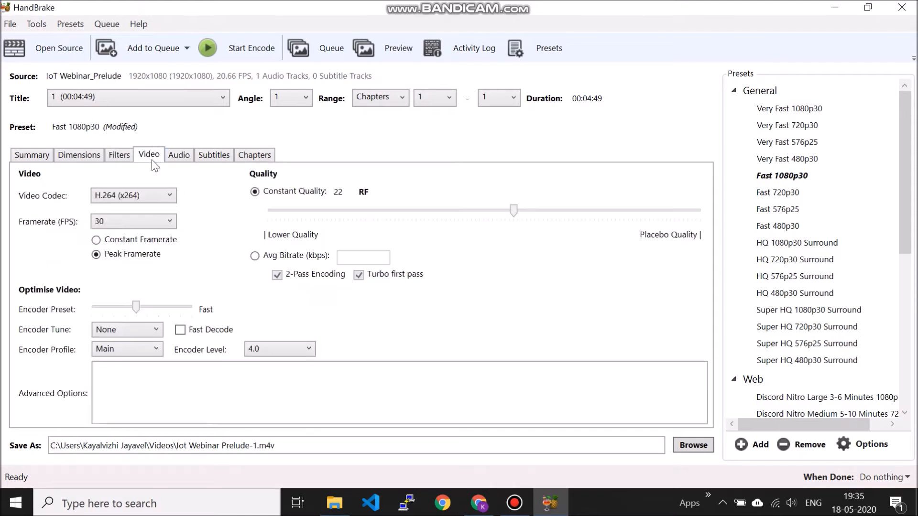
left_click(169, 195)
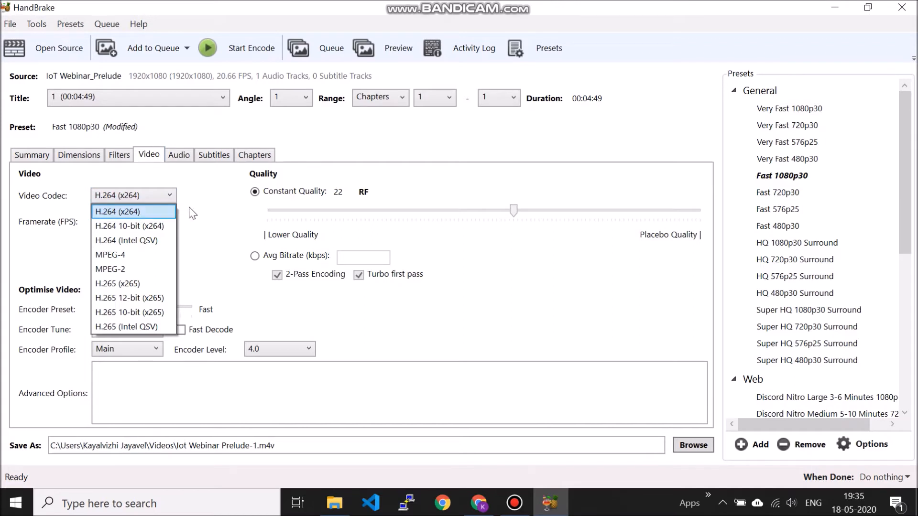
left_click(189, 207)
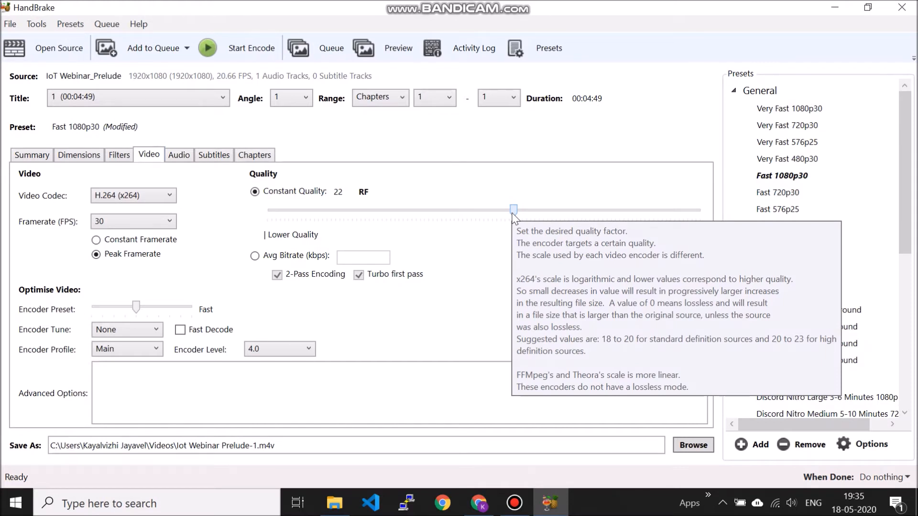
Try constant quality values of RF 46 and 4, set it to RF 20, and switch the quality mode to average bitrate.
left_click_drag(513, 212, 309, 220)
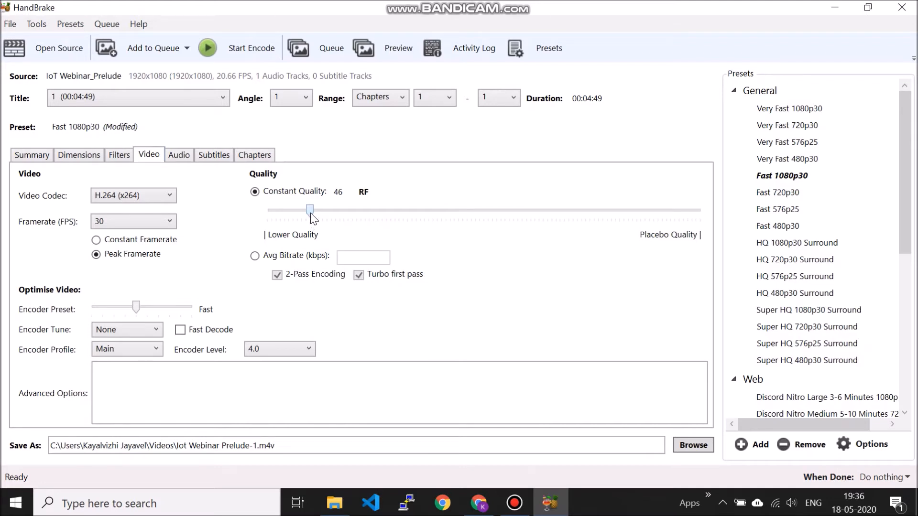
left_click_drag(310, 213, 669, 231)
mouse_move(670, 222)
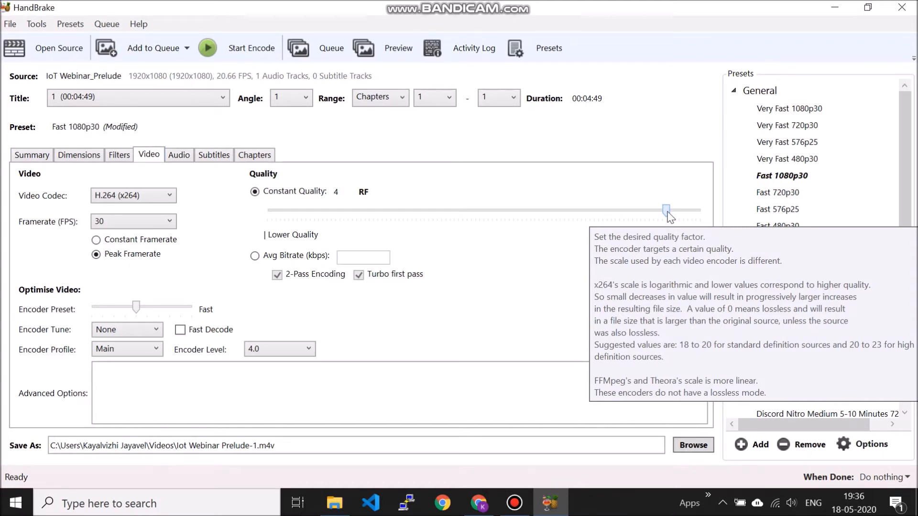
left_click_drag(668, 213, 534, 225)
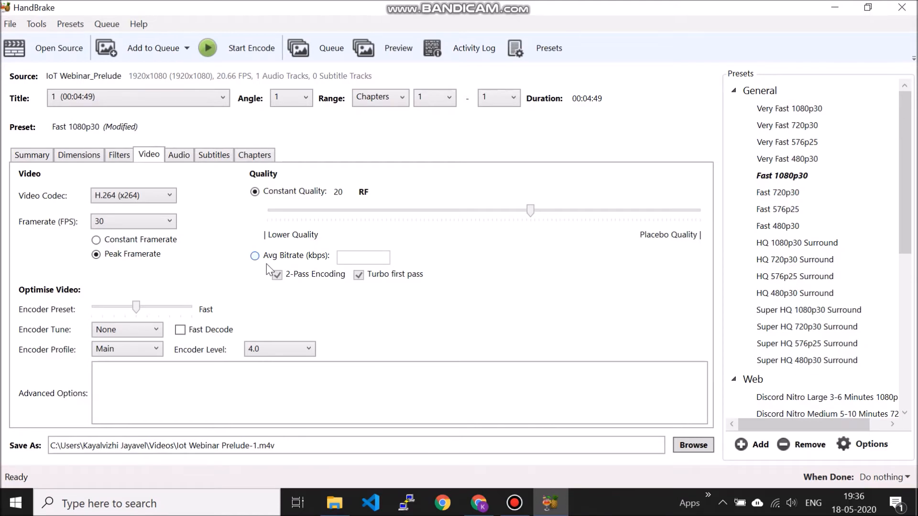
left_click(255, 256)
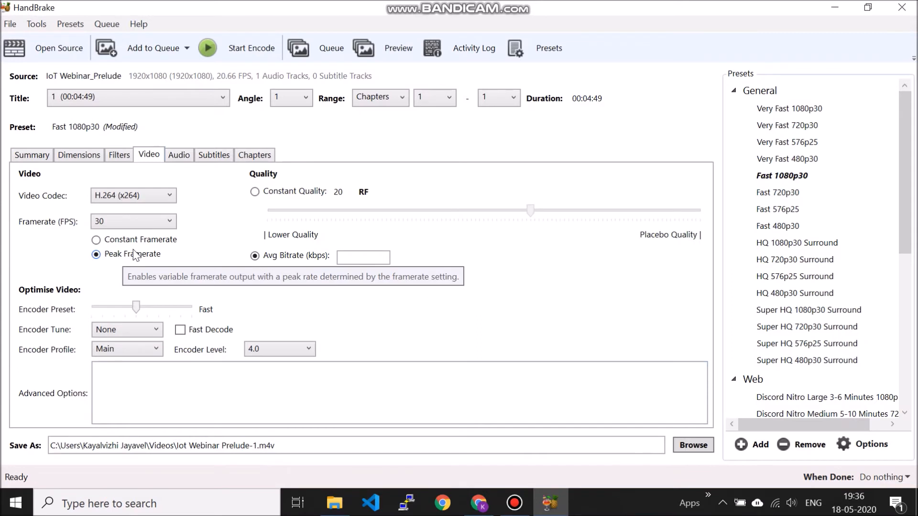
Set the output video's framerate to Same as source.
left_click(168, 221)
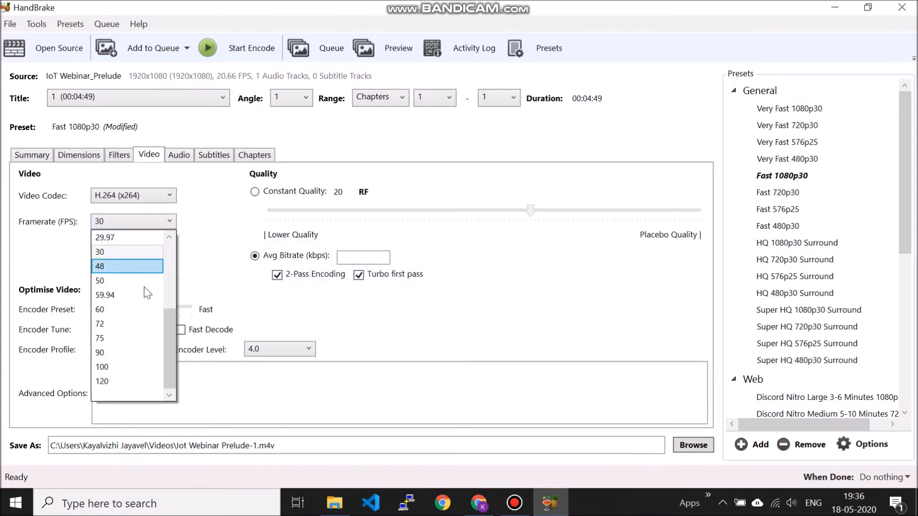
scroll(141, 290, "up", 3)
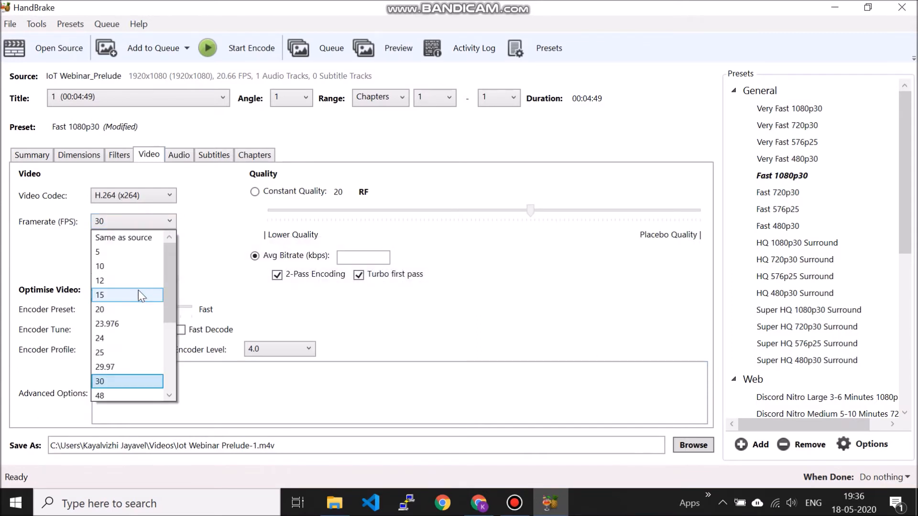
left_click(146, 237)
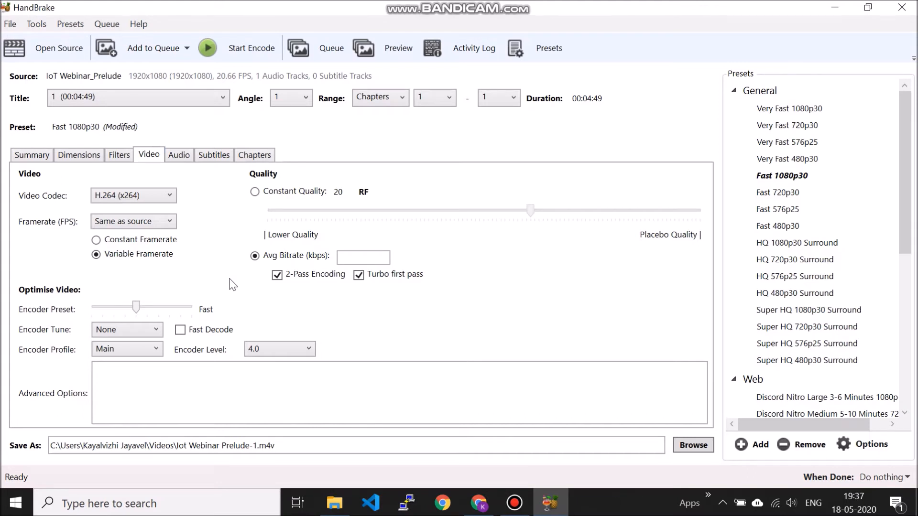
Review the audio track, subtitle track and chapter marker settings for the video.
left_click(178, 154)
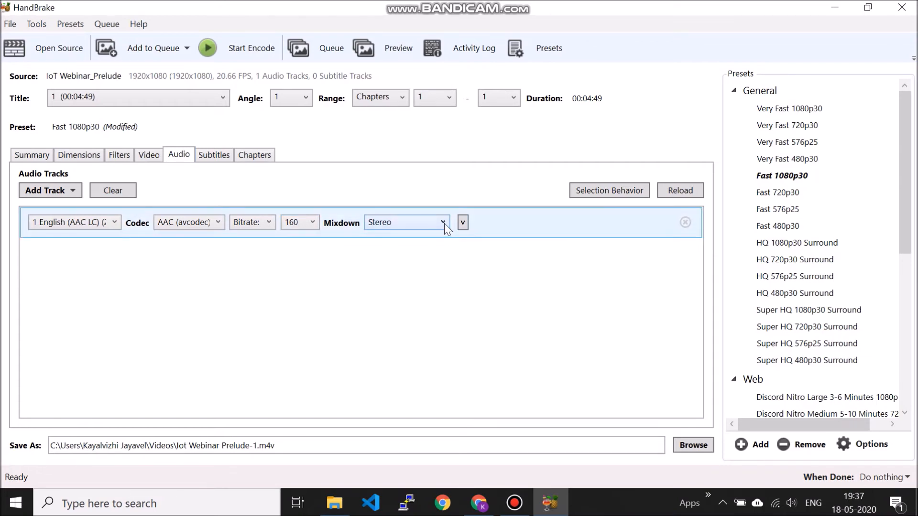
left_click(221, 161)
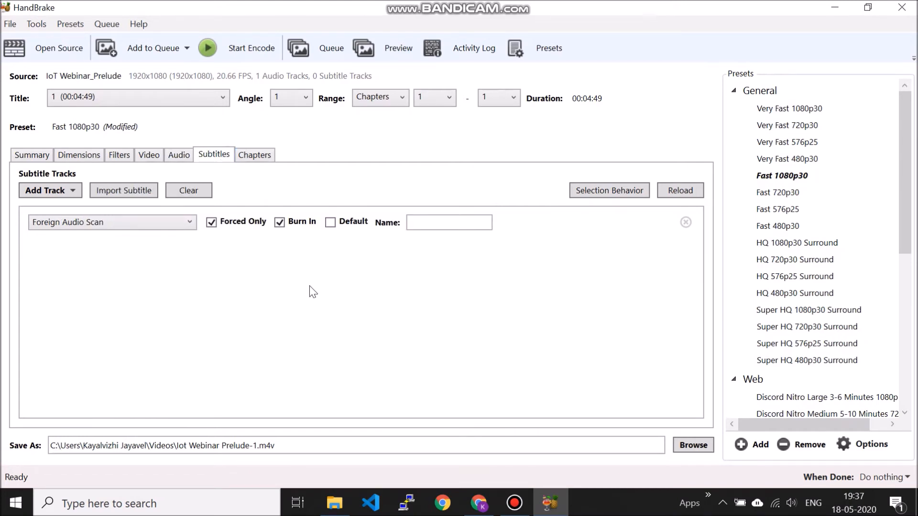
left_click(255, 156)
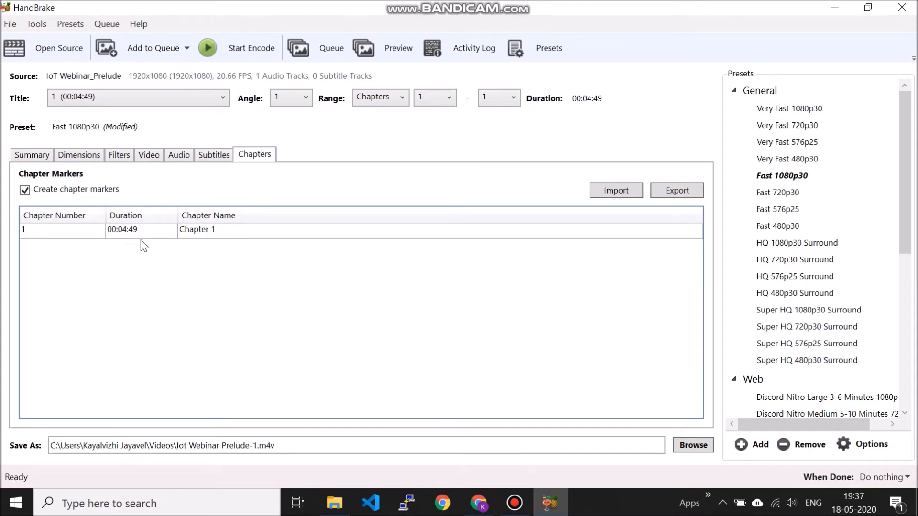
Add the current encode job to the queue and try adding it a second time with the same destination.
left_click(153, 55)
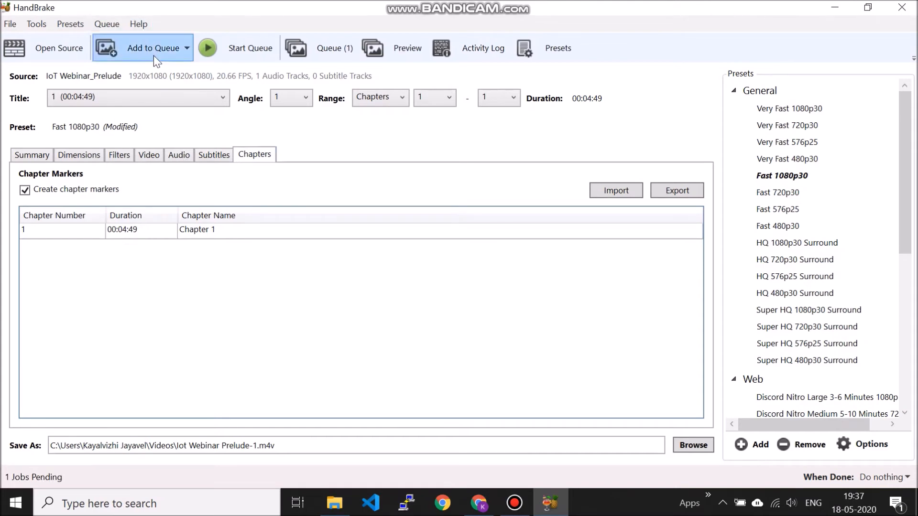
left_click(187, 49)
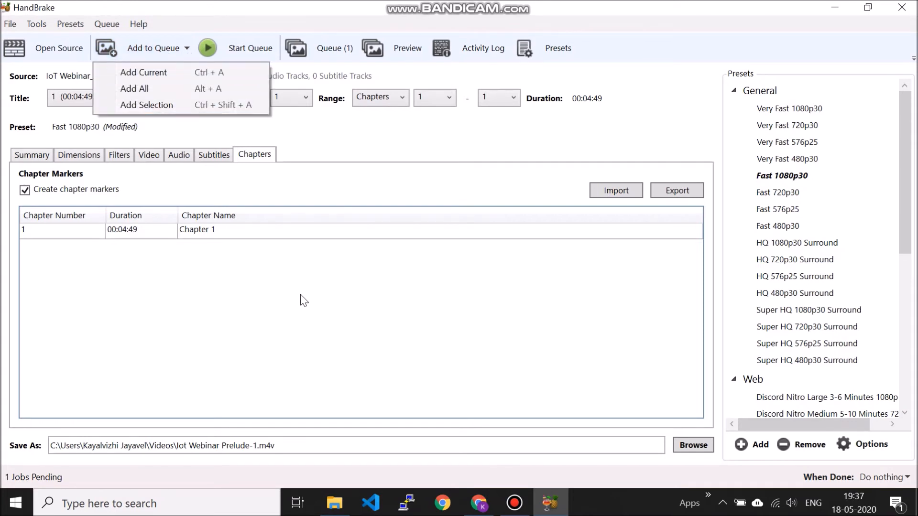
left_click(137, 50)
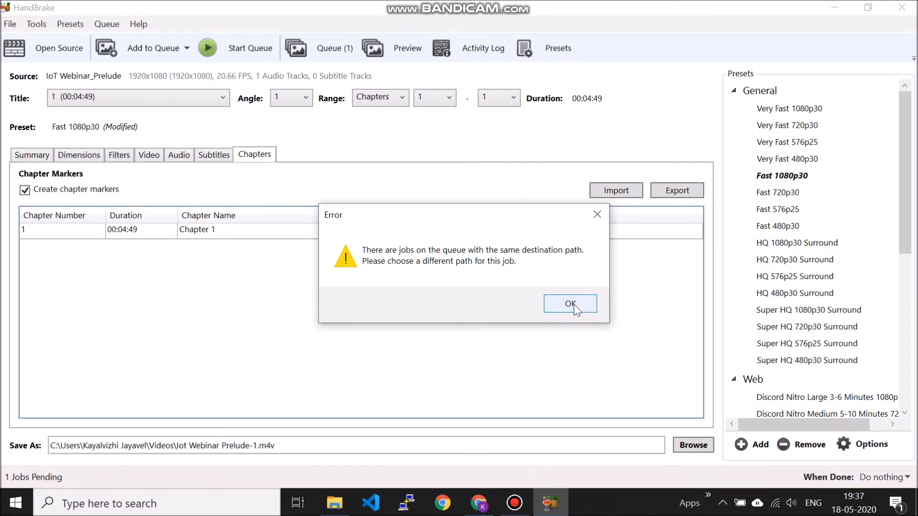
left_click(559, 305)
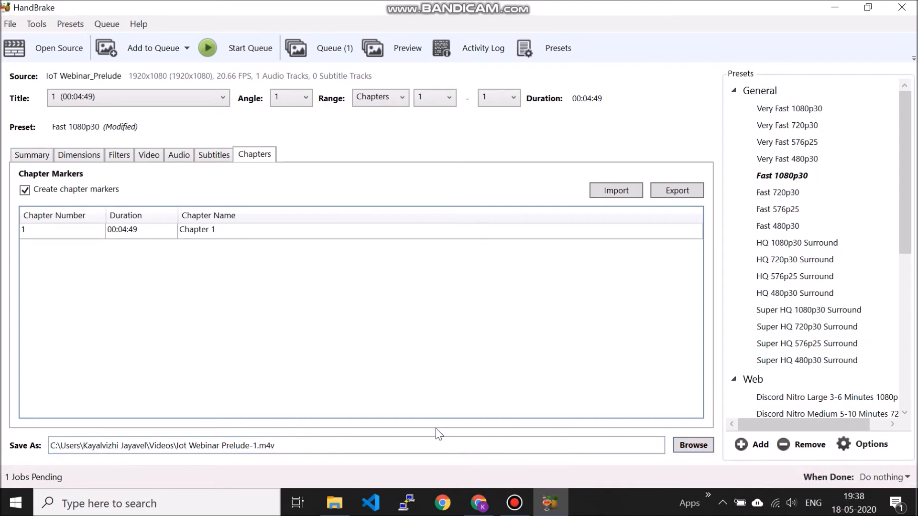
Change the save location of Iot Webinar Prelude-1.m4v to the Desktop folder and start the encoding queue.
left_click(691, 450)
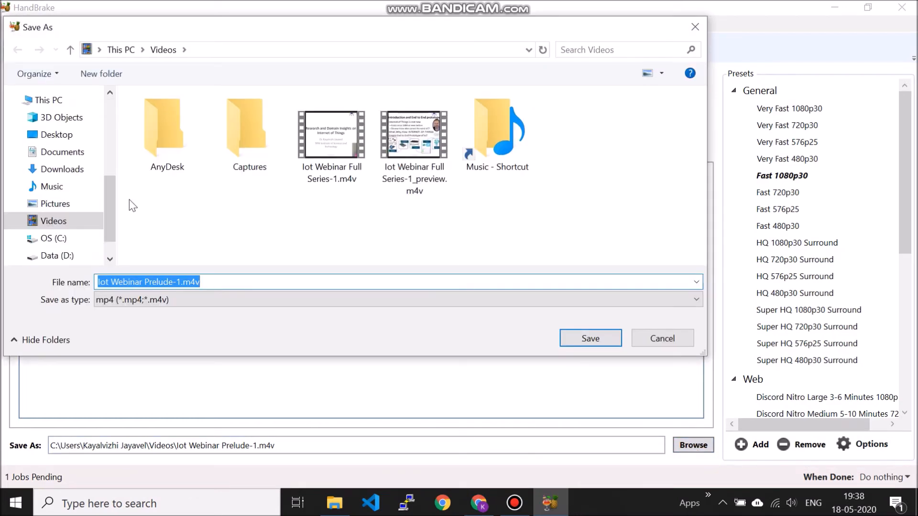
left_click(70, 135)
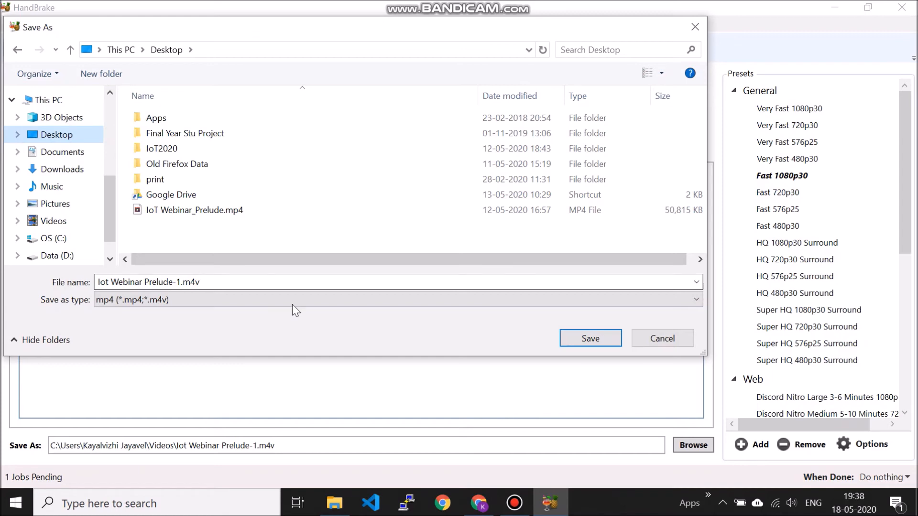
left_click(589, 339)
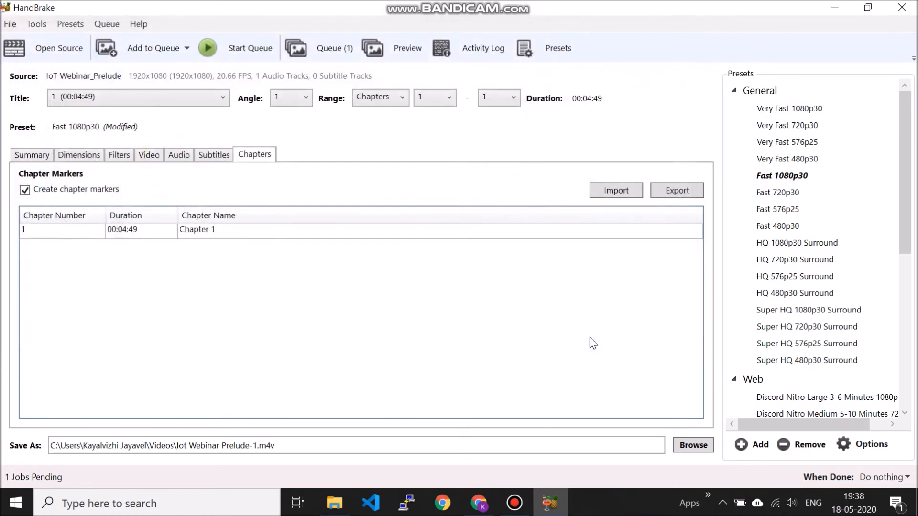
left_click(240, 52)
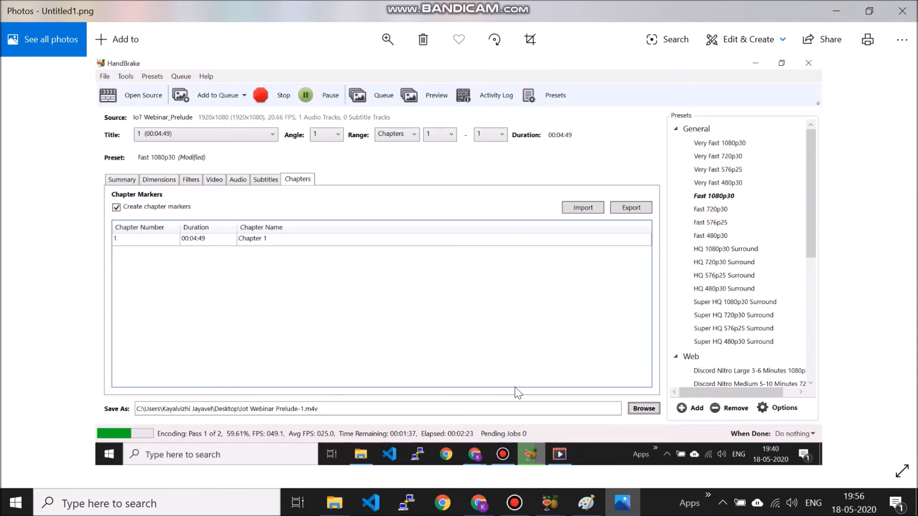
Switch from the screenshot in Photos back to the main HandBrake window.
mouse_move(553, 508)
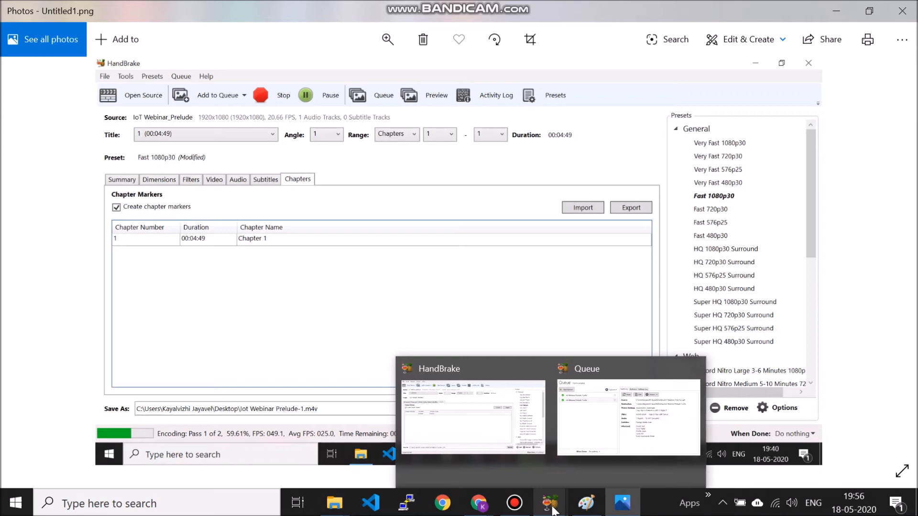
left_click(551, 507)
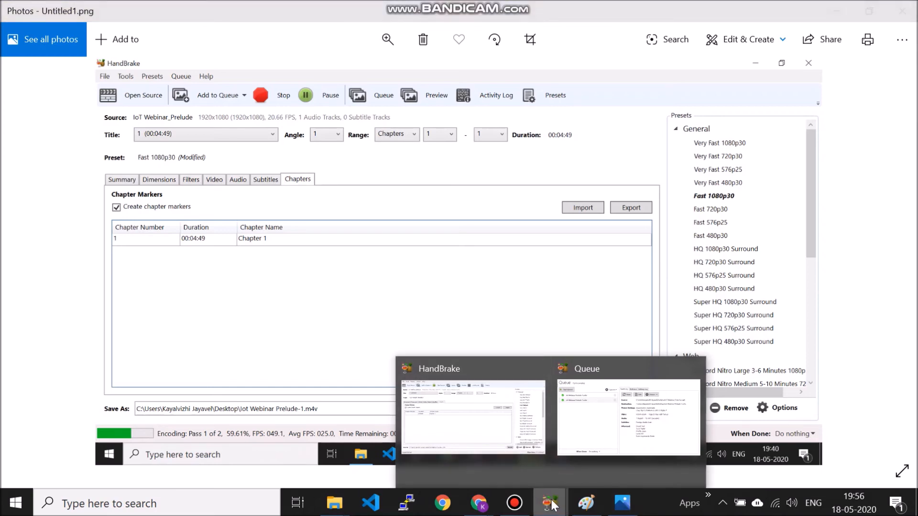
right_click(552, 505)
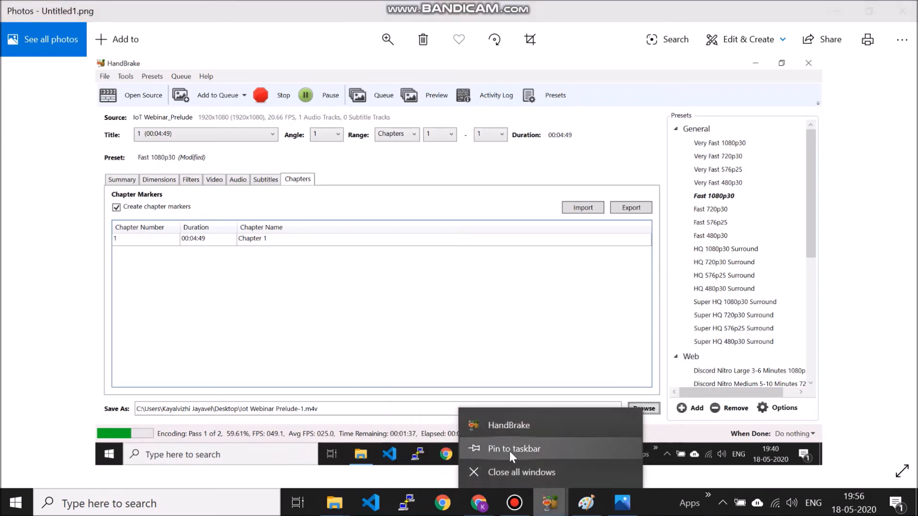
left_click(550, 508)
left_click(550, 509)
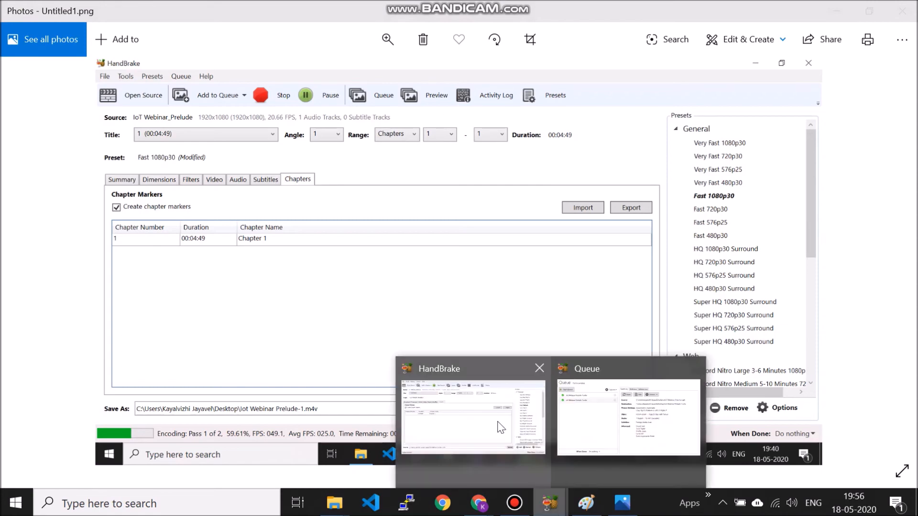
left_click(493, 411)
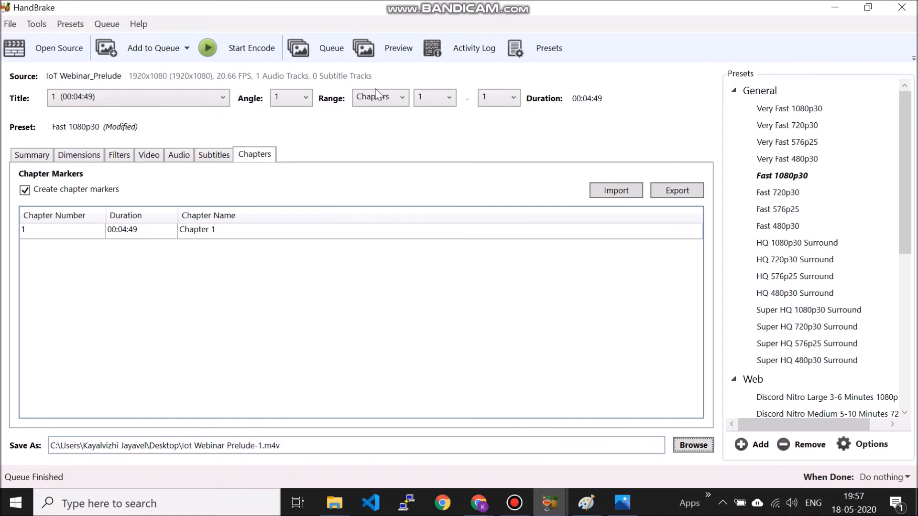
Show the encoding queue in a maximized window and open the destination directory of the finished Iot Webinar Prelude-1.m4v job.
left_click(325, 47)
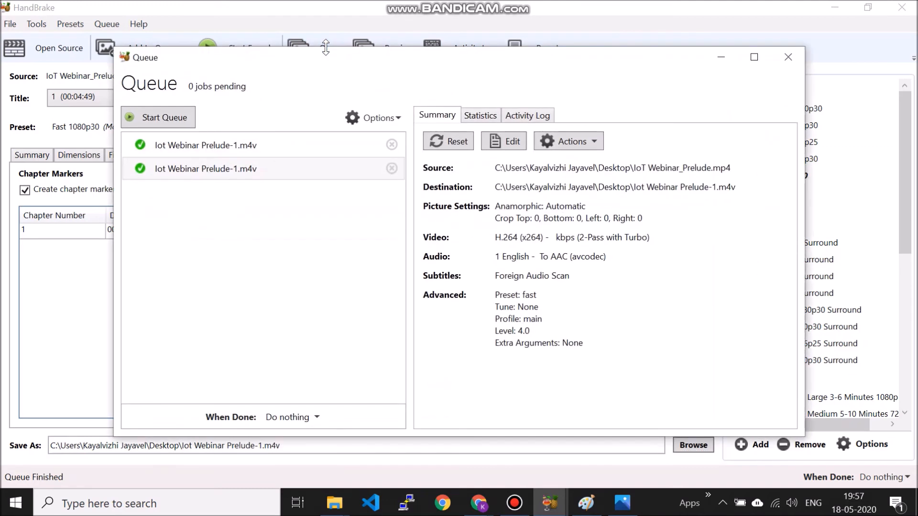
left_click(754, 57)
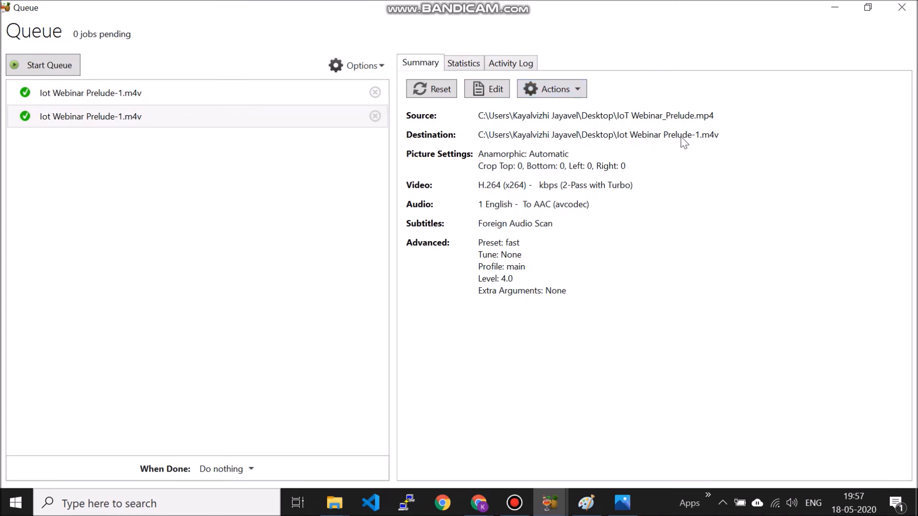
left_click(577, 92)
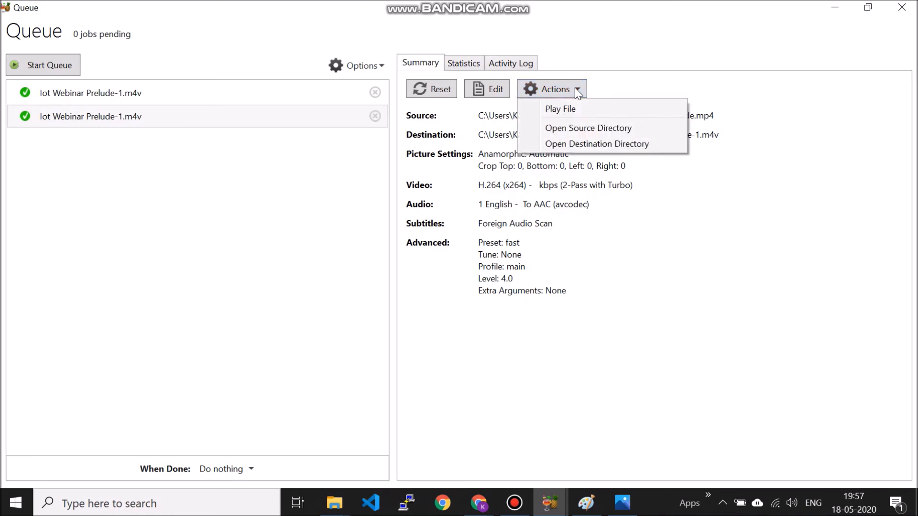
left_click(580, 145)
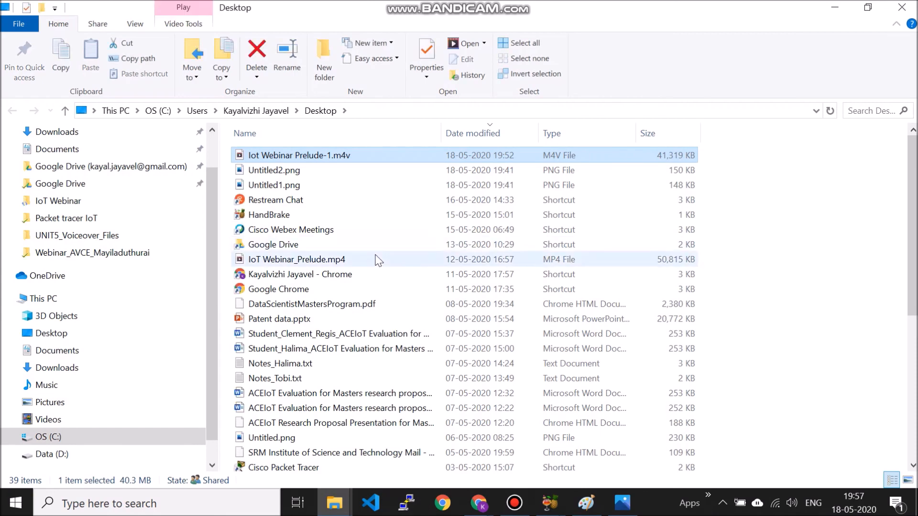
Compare the file properties of the compressed Iot Webinar Prelude-1.m4v and the original IoT Webinar_Prelude.mp4, checking their sizes.
right_click(395, 153)
left_click(437, 445)
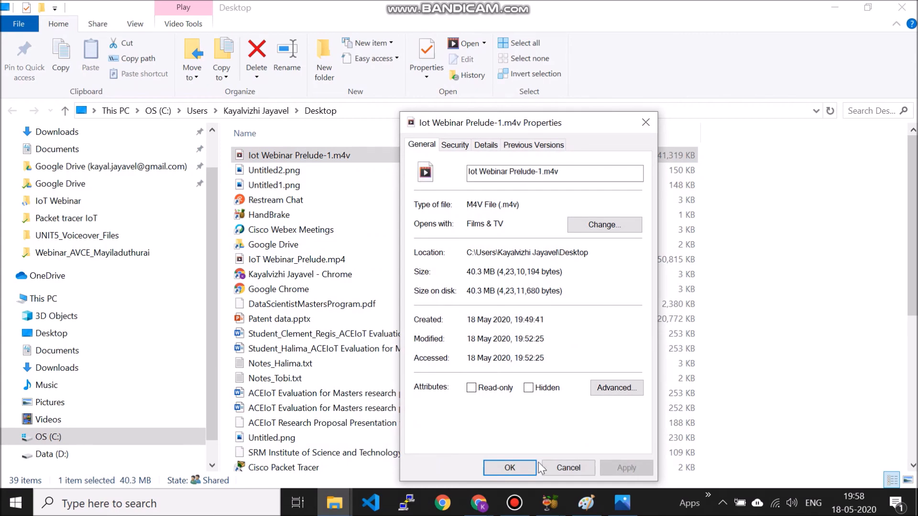
left_click(516, 466)
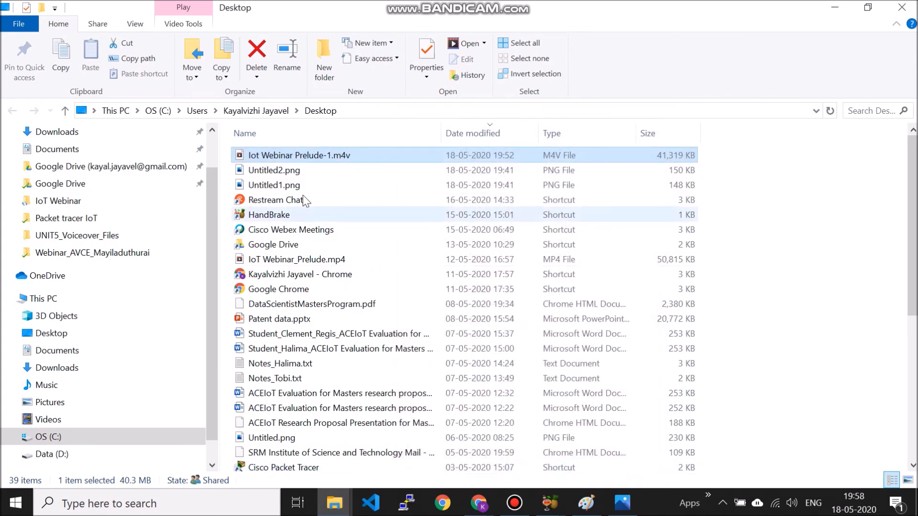
right_click(328, 263)
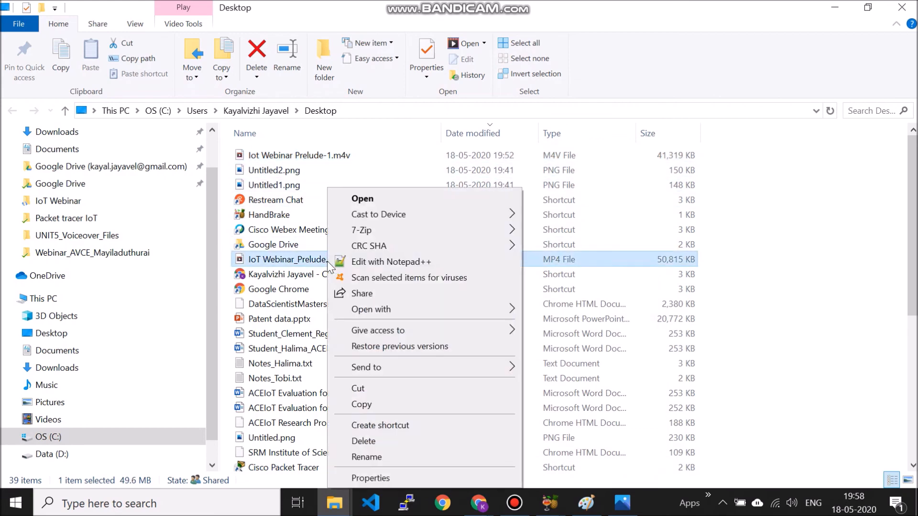
left_click(417, 480)
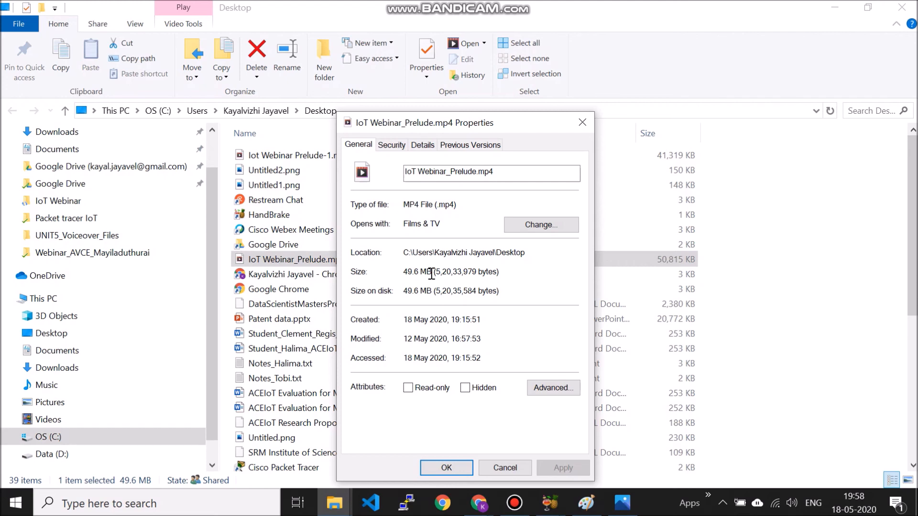
left_click(454, 467)
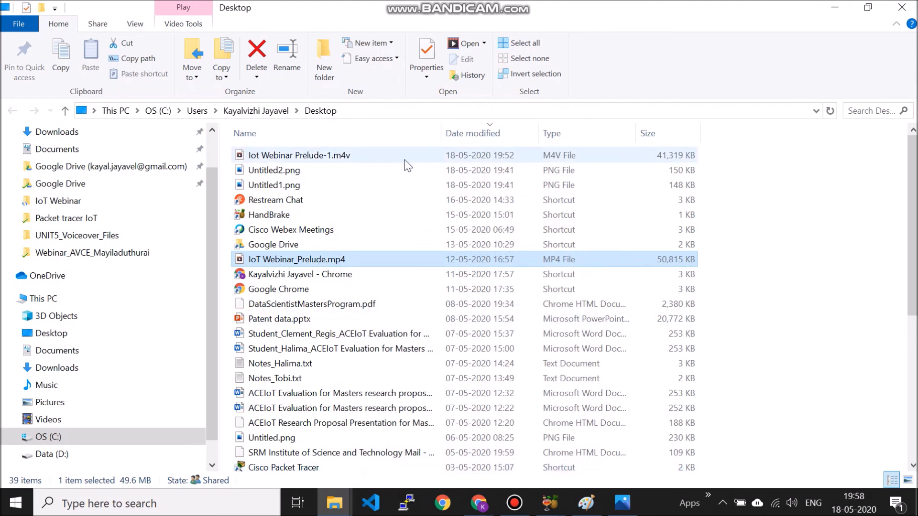
Play the original IoT Webinar_Prelude.mp4 briefly, close the player, and open the compressed Iot Webinar Prelude-1.m4v for playback.
double_click(360, 261)
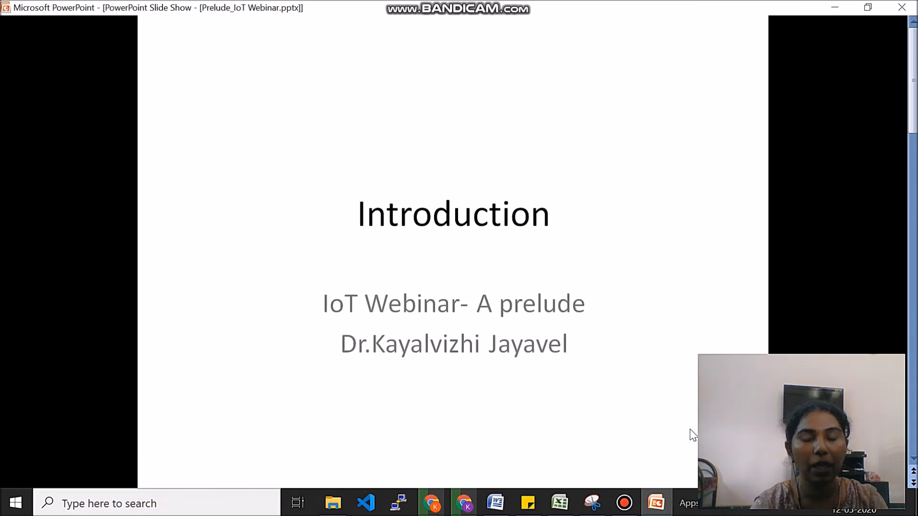
mouse_move(490, 91)
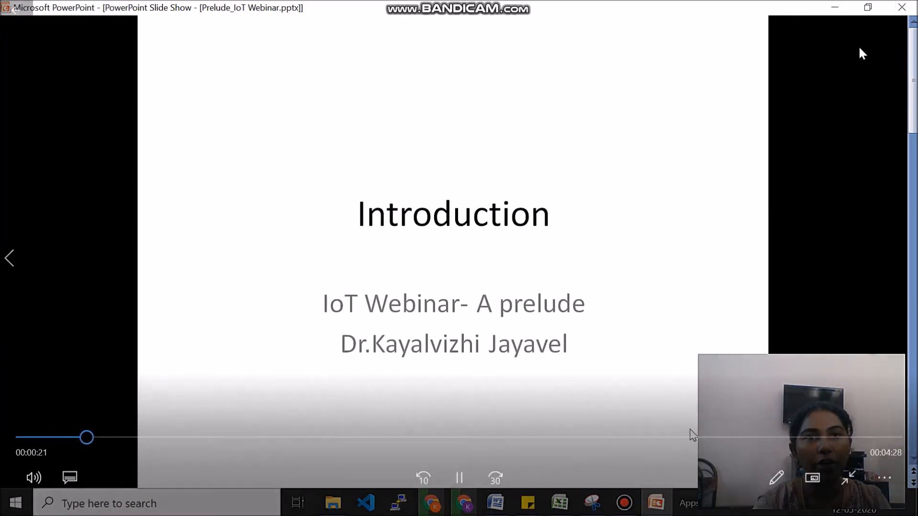
key("Escape")
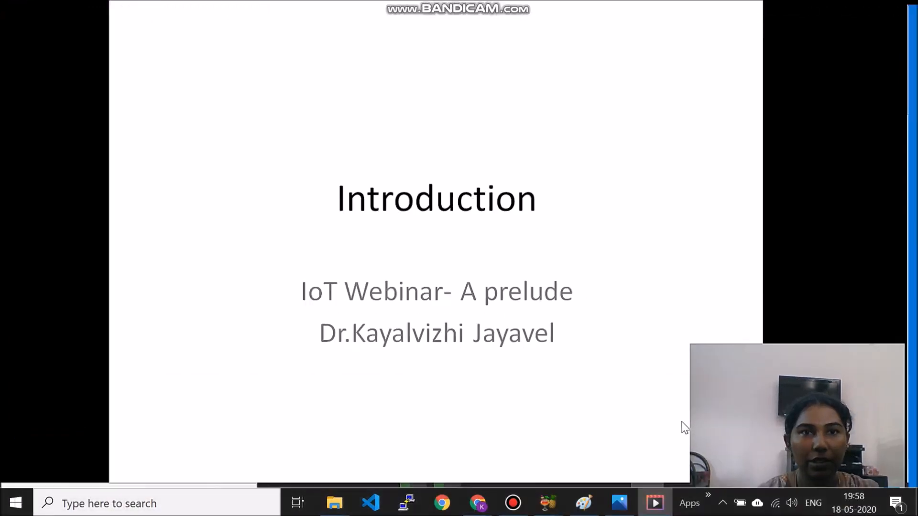
left_click(900, 15)
double_click(322, 158)
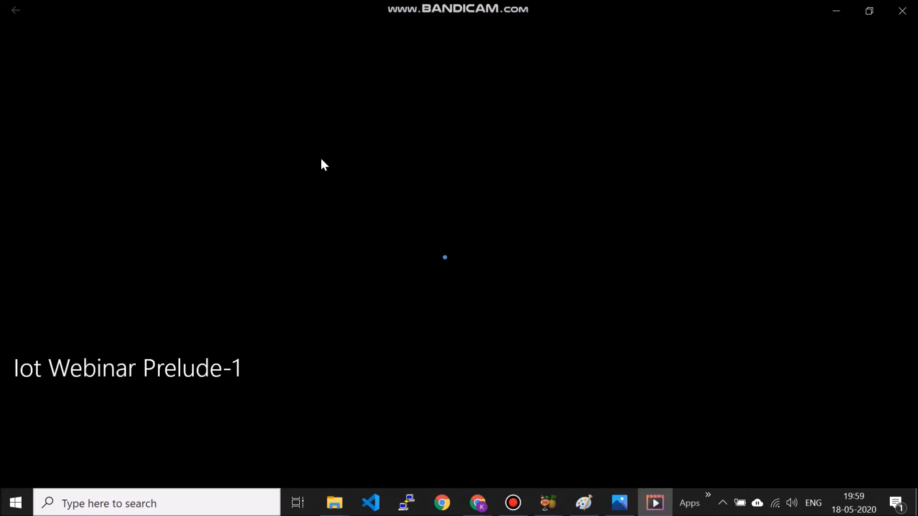